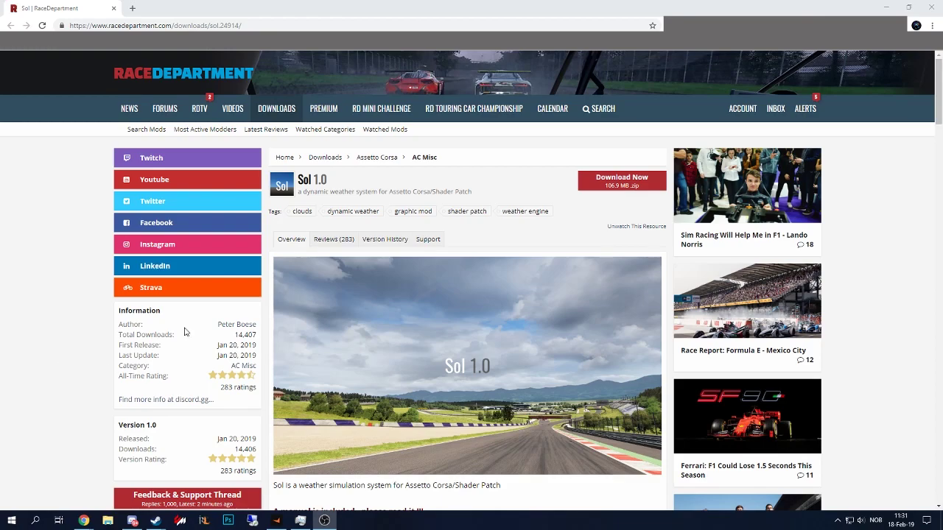
# - Download the Sol 1.0 weather mod from its RaceDepartment page and save the zip in the Downloads folder
pyautogui.click(611, 182)
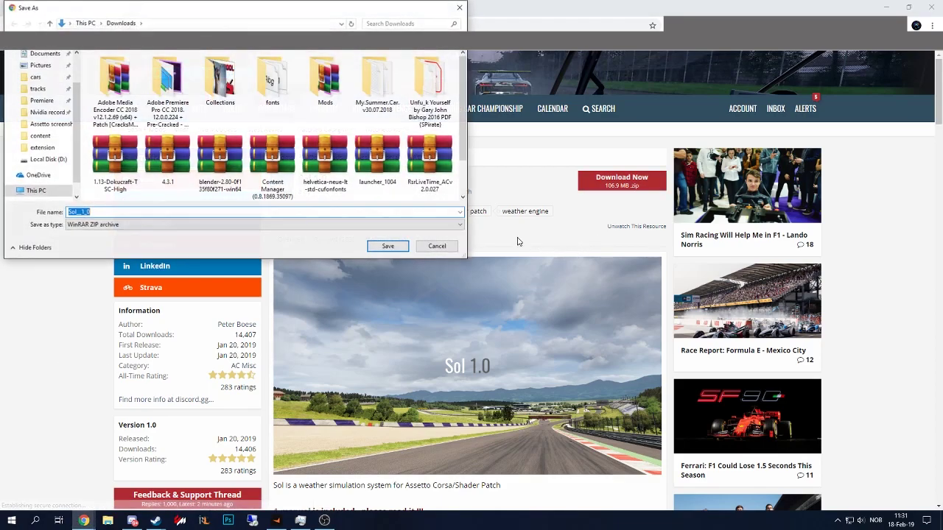
pyautogui.click(384, 247)
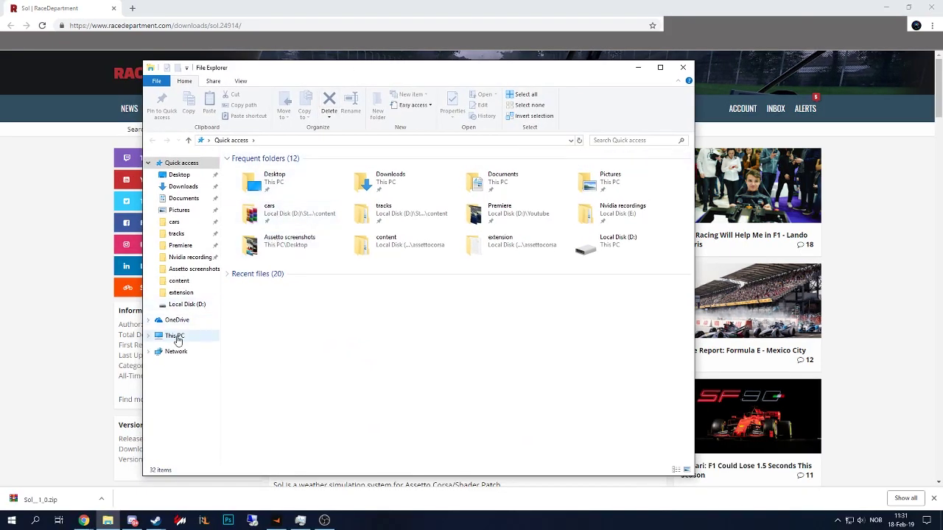
# - Browse in File Explorer to the assettocorsa game folder at D:\SteamLibrary\steamapps\common\assettocorsa
pyautogui.click(177, 344)
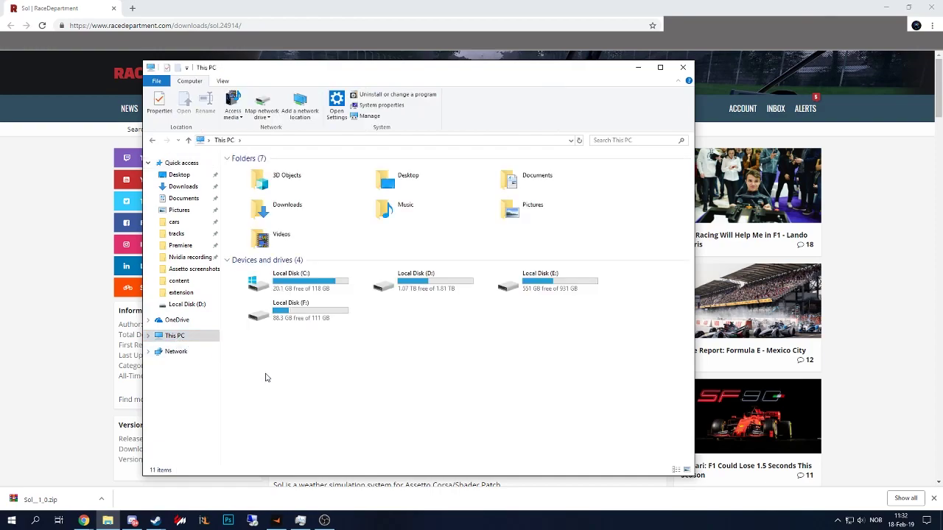
pyautogui.doubleClick(434, 288)
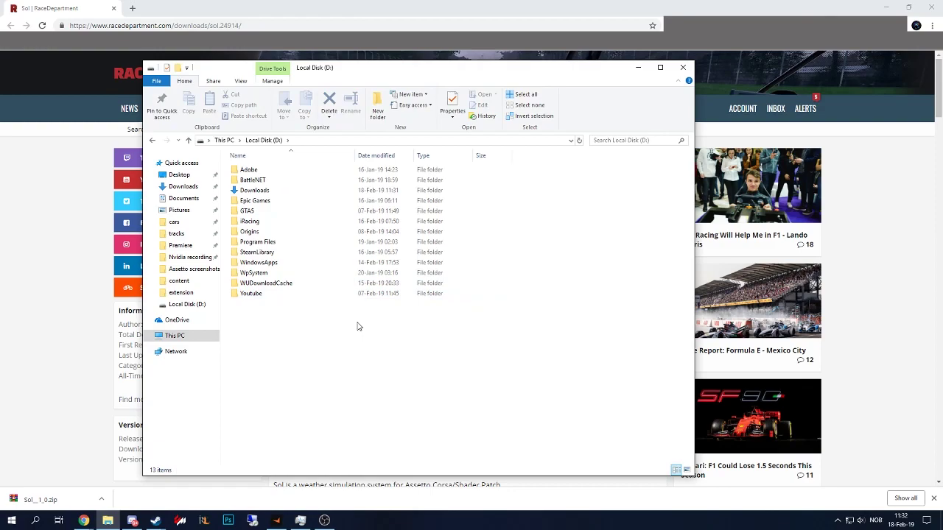
pyautogui.doubleClick(297, 254)
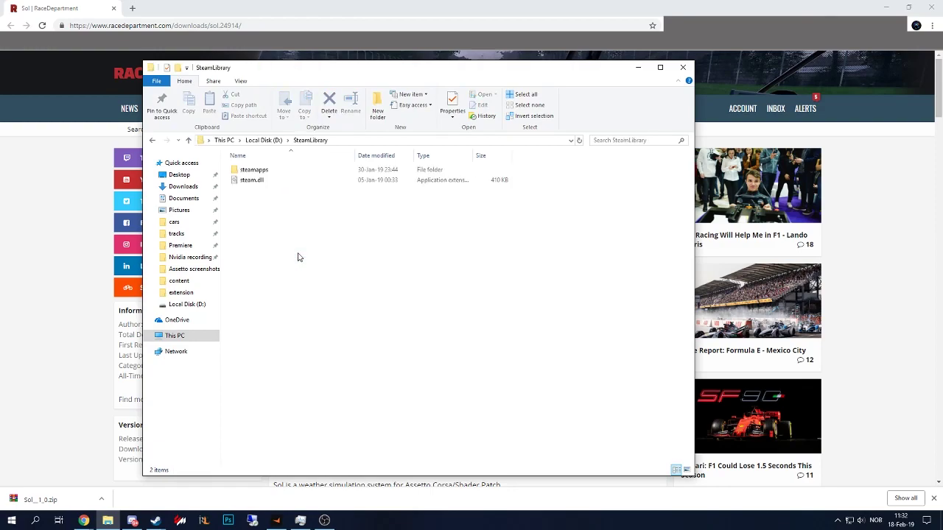
pyautogui.doubleClick(293, 173)
pyautogui.click(299, 172)
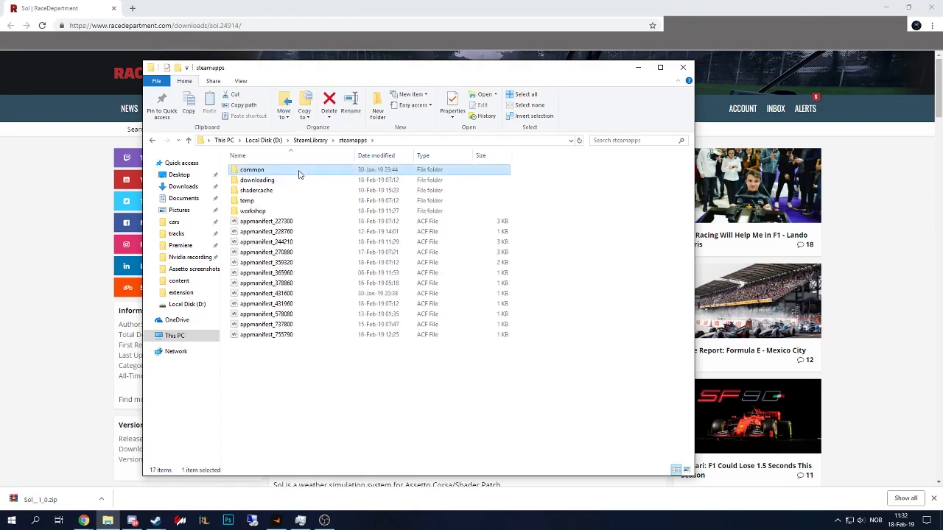
pyautogui.doubleClick(299, 173)
pyautogui.doubleClick(302, 183)
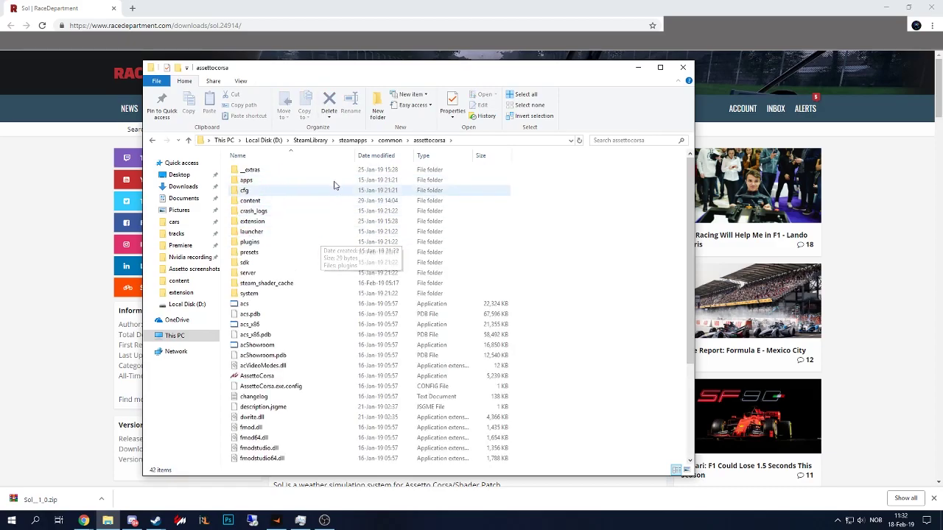
# - Open the downloaded Sol__1_0.zip archive and arrange its window side by side with the assettocorsa folder
pyautogui.moveTo(302, 73); pyautogui.dragTo(488, 55)
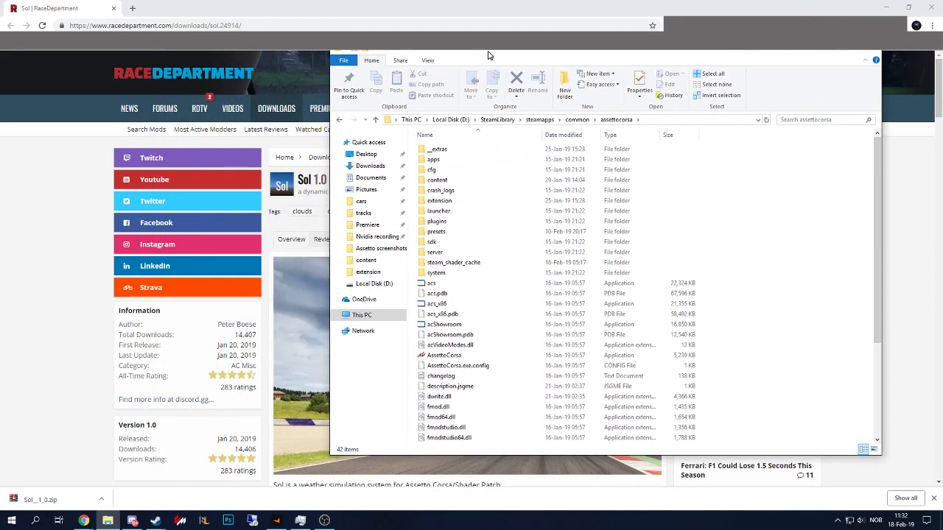
pyautogui.click(59, 501)
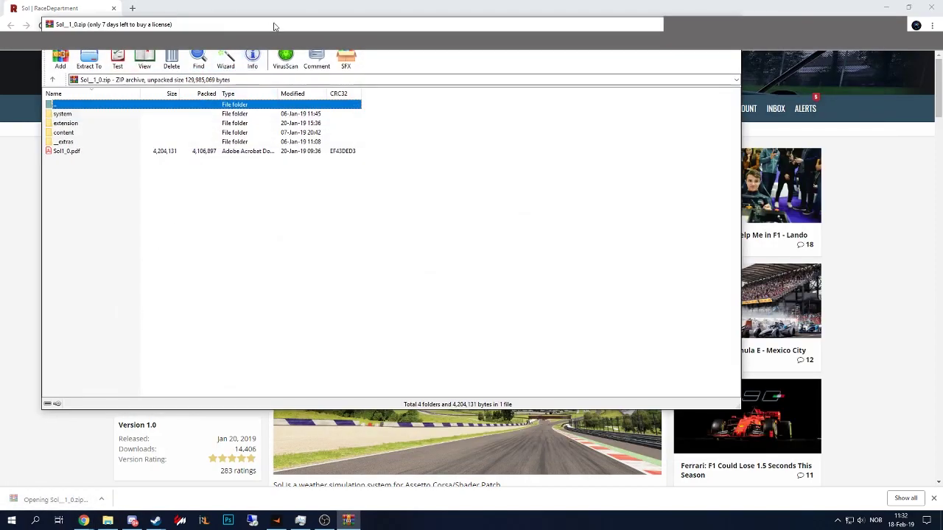
pyautogui.moveTo(276, 28); pyautogui.dragTo(243, 40)
pyautogui.click(108, 520)
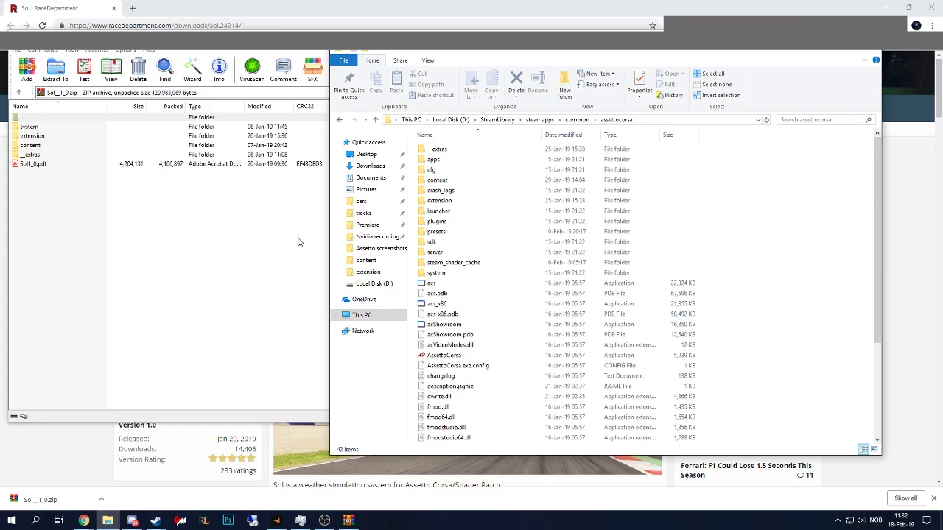
pyautogui.moveTo(492, 51); pyautogui.dragTo(547, 42)
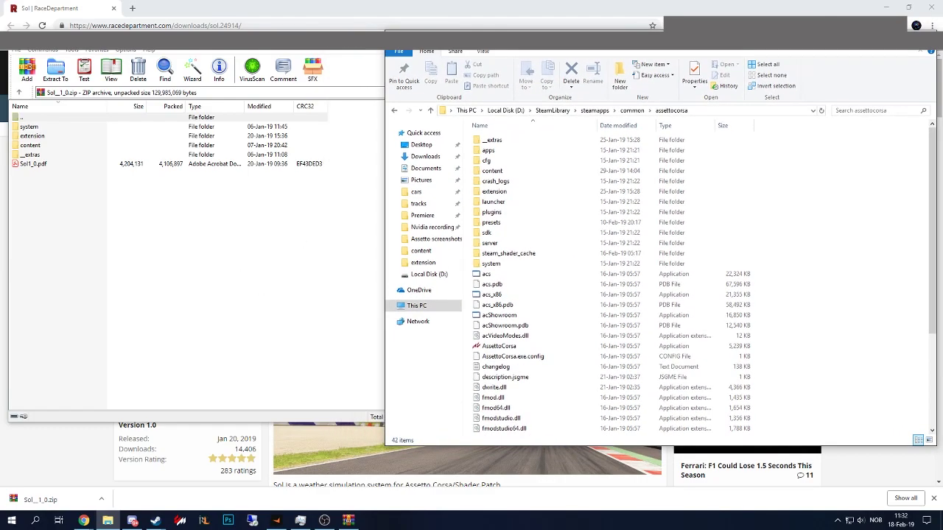
pyautogui.click(358, 57)
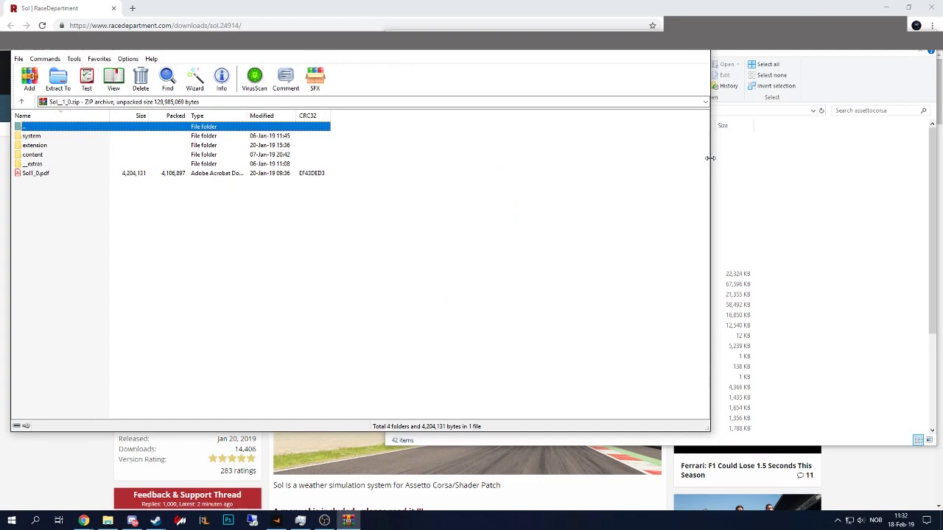
pyautogui.moveTo(720, 157); pyautogui.dragTo(368, 185)
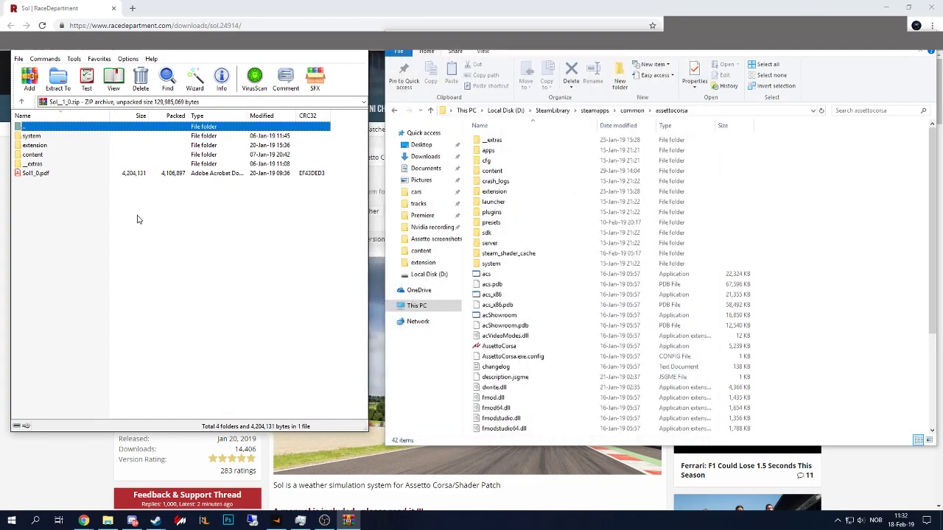
# - Extract all the archive's folders and the PDF into the assettocorsa folder, replacing existing files, and close both windows
pyautogui.moveTo(114, 213); pyautogui.dragTo(823, 211)
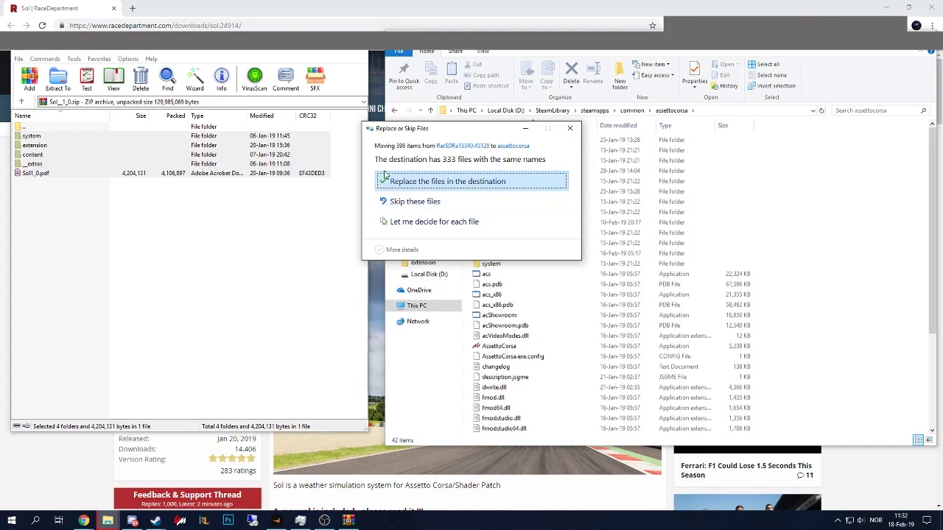
pyautogui.click(422, 186)
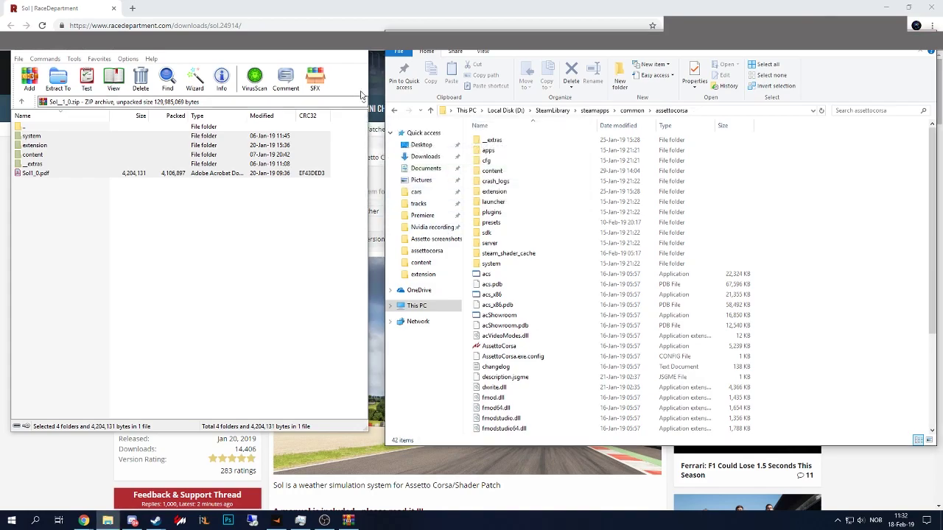
pyautogui.click(361, 55)
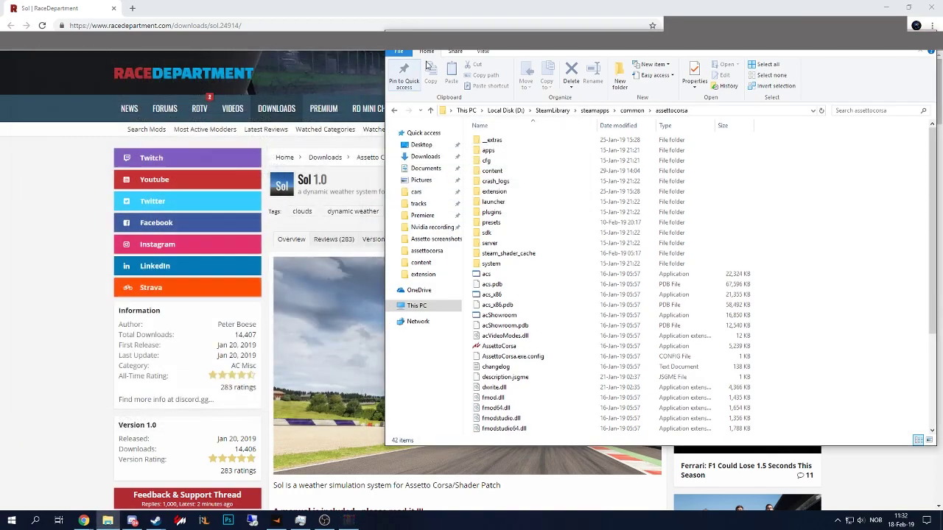
pyautogui.click(920, 38)
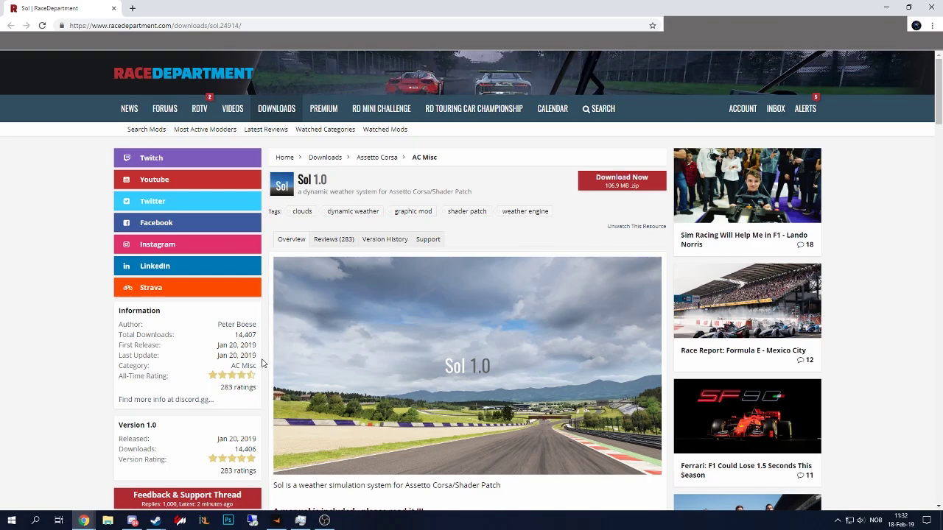
# - Switch to the Steam library and launch Assetto Corsa
pyautogui.click(92, 482)
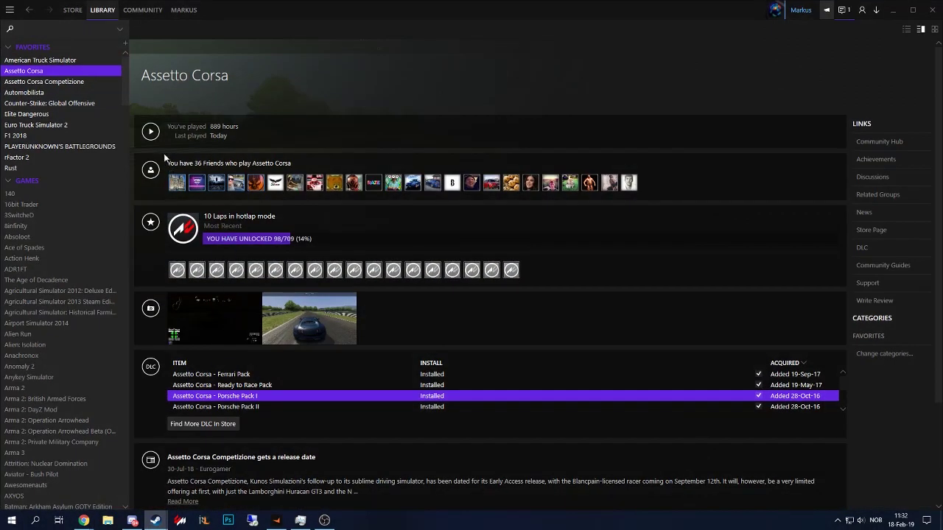
pyautogui.click(150, 131)
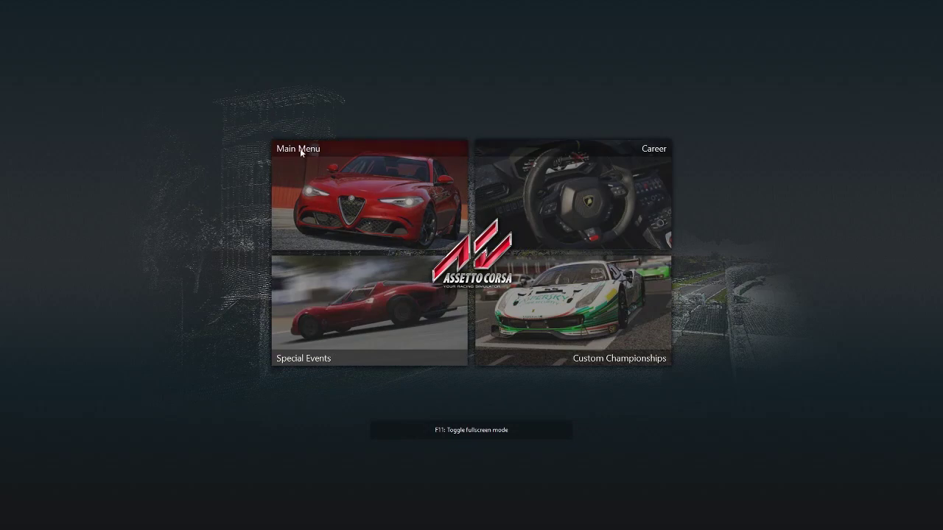
# - Open the game's general options and check which UI Modules are enabled
pyautogui.click(273, 150)
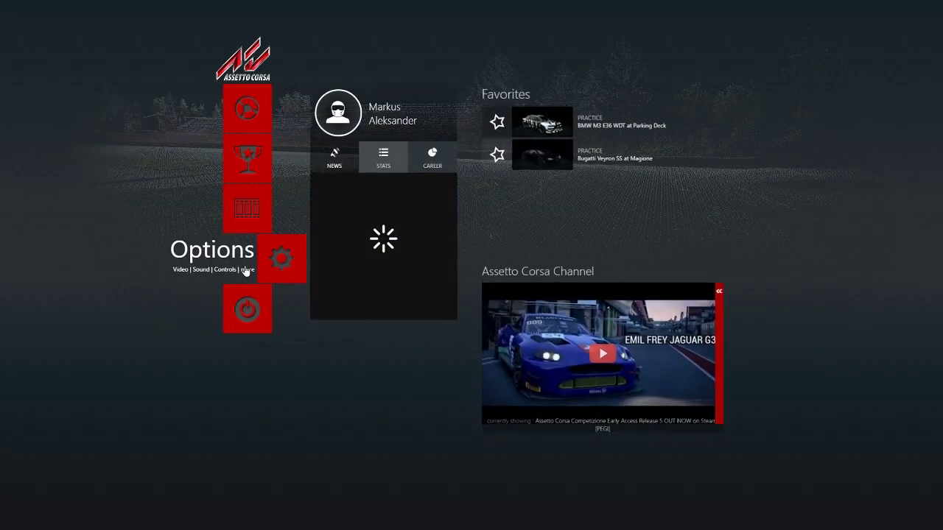
pyautogui.click(249, 269)
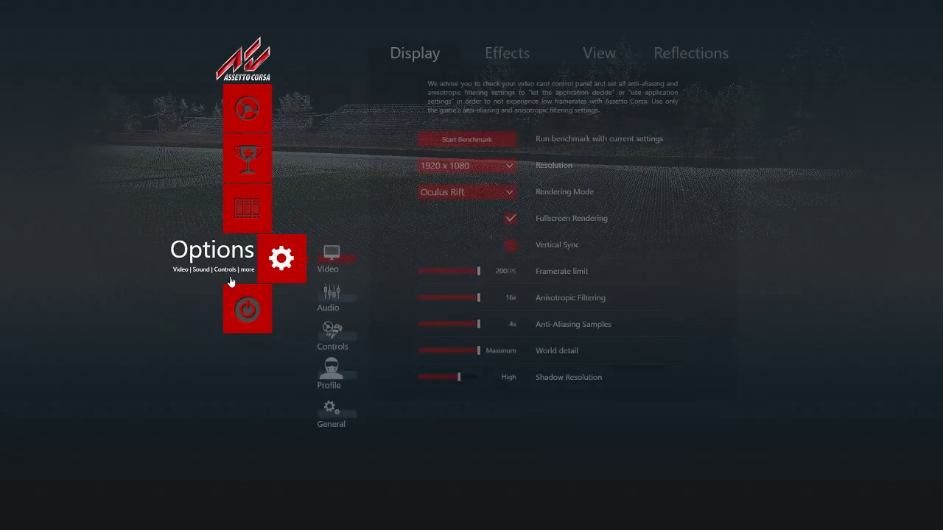
pyautogui.click(332, 412)
pyautogui.scroll(-5, 406, 317)
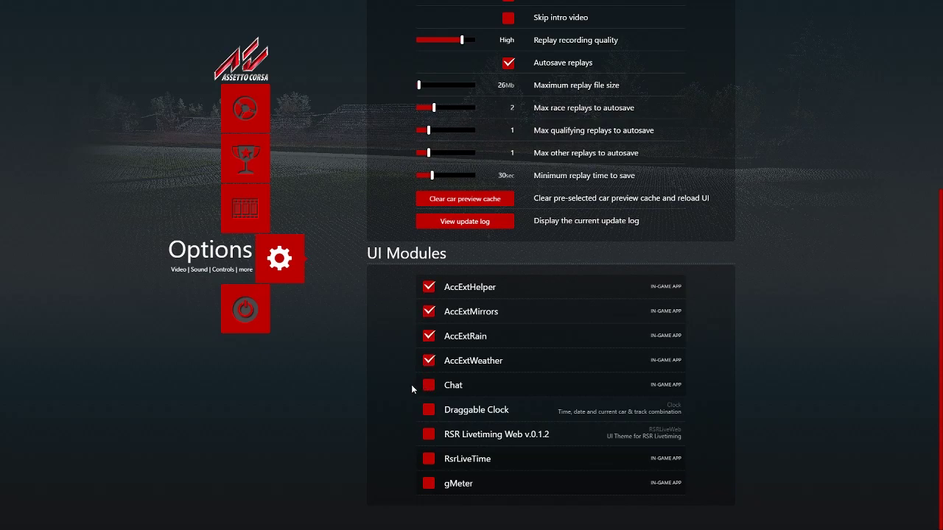
# - Set up a practice drive with the orange BMW M135i '15 as the car
pyautogui.click(258, 117)
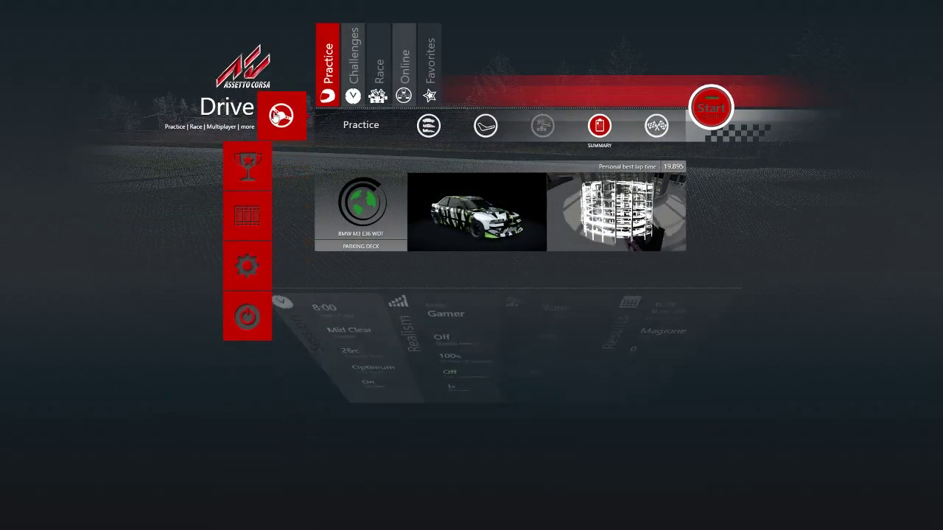
pyautogui.click(427, 126)
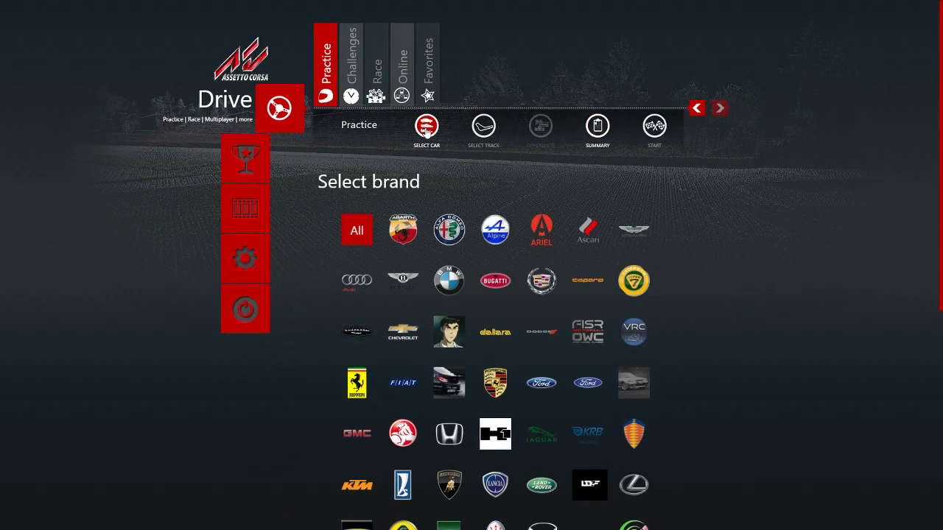
pyautogui.click(450, 280)
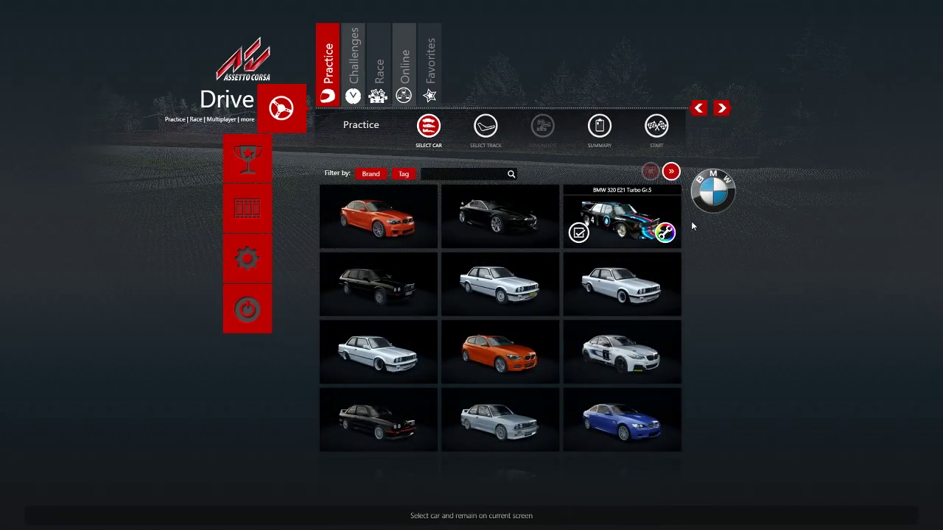
pyautogui.click(498, 351)
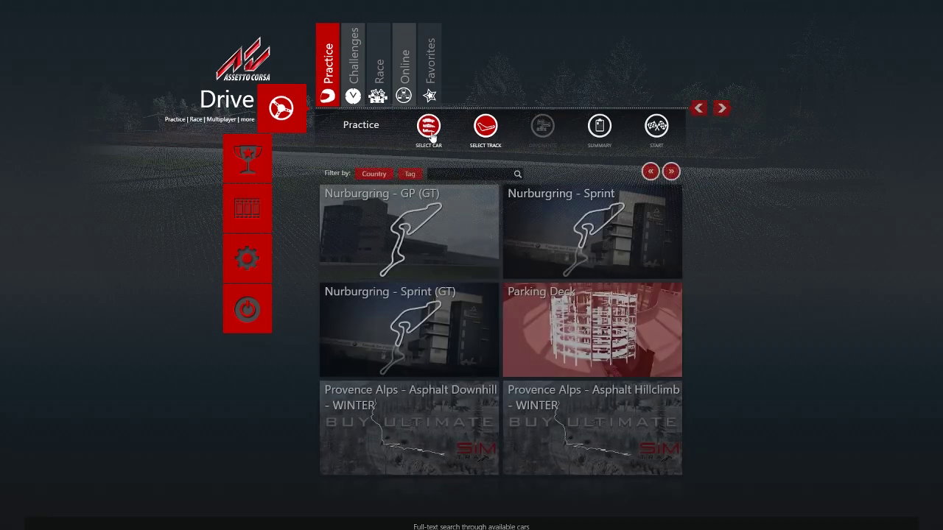
# - Browse the available tracks for the practice drive and start the session from its summary
pyautogui.click(671, 172)
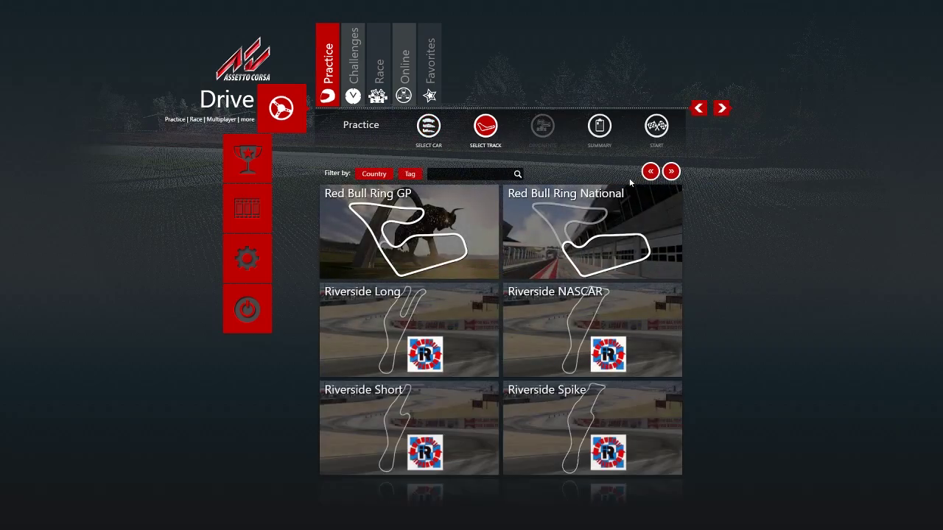
pyautogui.click(650, 171)
pyautogui.click(599, 126)
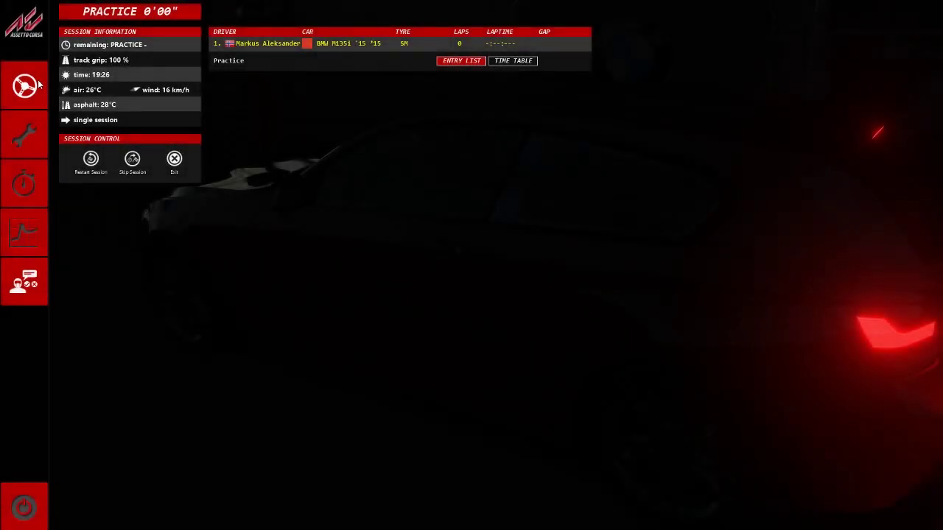
pyautogui.press('Escape')
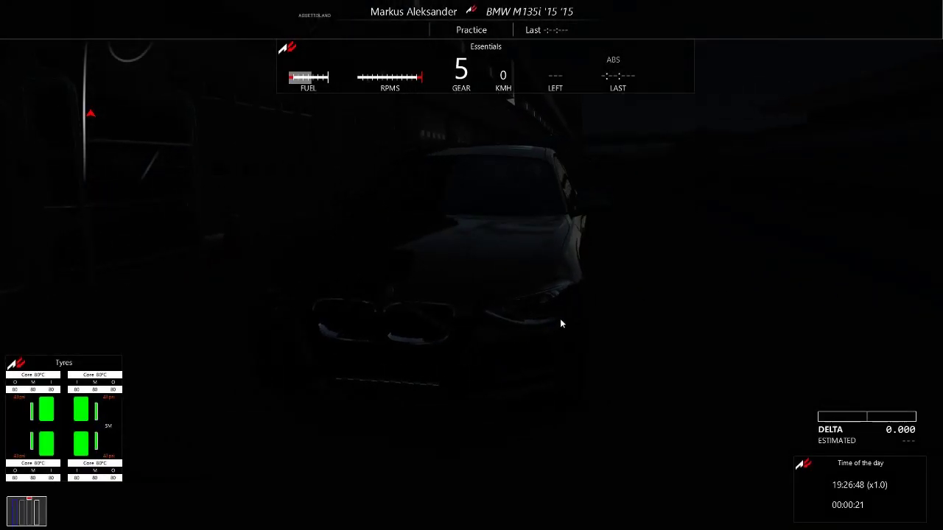
# - Toggle the in-game apps off and back on, and move the Time of the day app slightly lower
pyautogui.hotkey('ctrl', 'h')
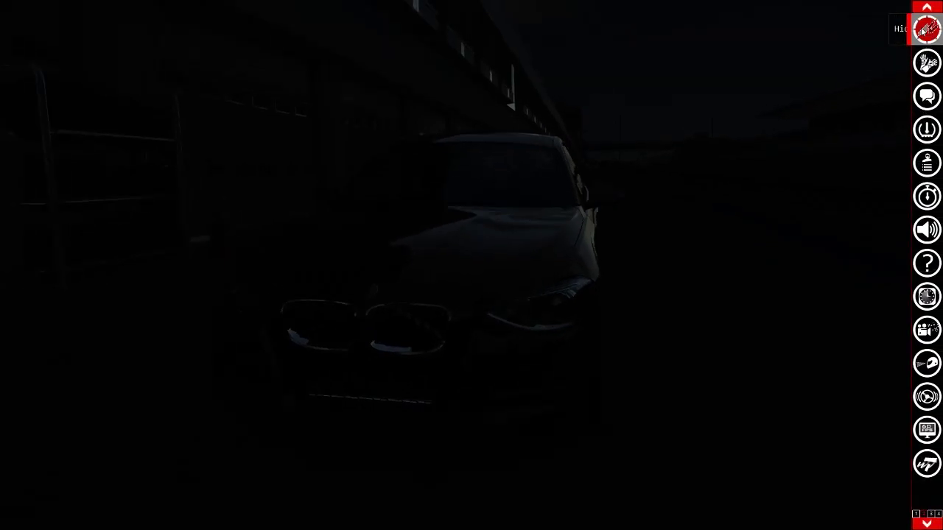
pyautogui.click(926, 31)
pyautogui.moveTo(844, 487)
pyautogui.mouseDown()
pyautogui.moveTo(676, 442)
pyautogui.moveTo(525, 354)
pyautogui.moveTo(530, 346)
pyautogui.moveTo(749, 433)
pyautogui.moveTo(832, 496)
pyautogui.mouseUp()
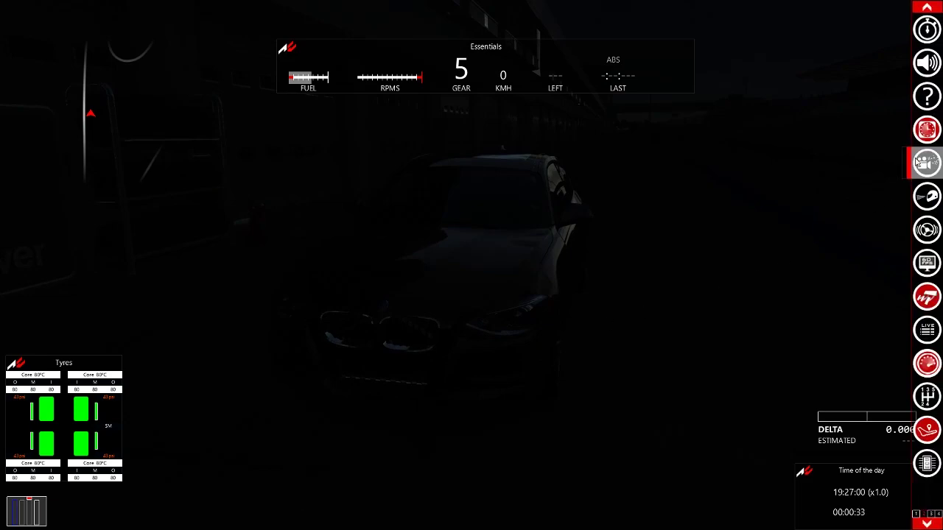
# - Find the Shaders Patch apps in the in-game app list and try the Debug and Mirrors apps
pyautogui.moveTo(927, 313)
pyautogui.scroll(-10, 927, 313)
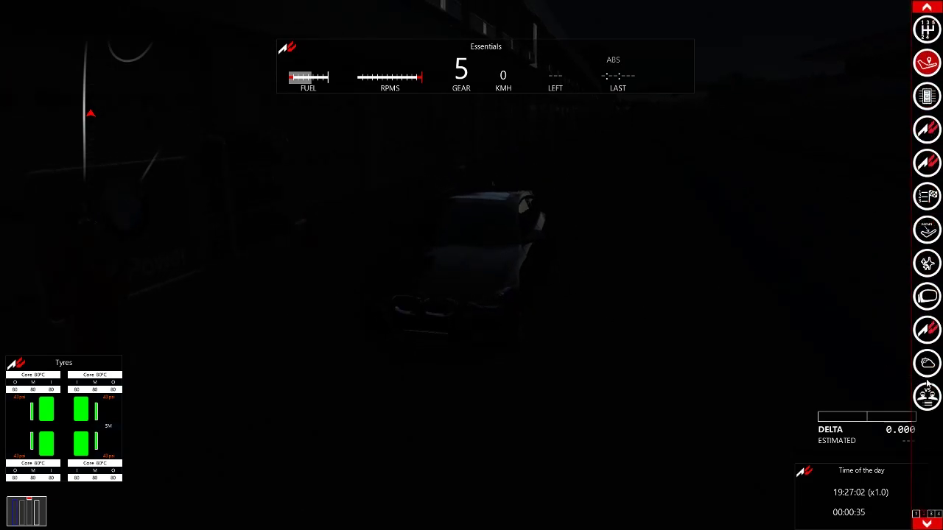
pyautogui.click(927, 270)
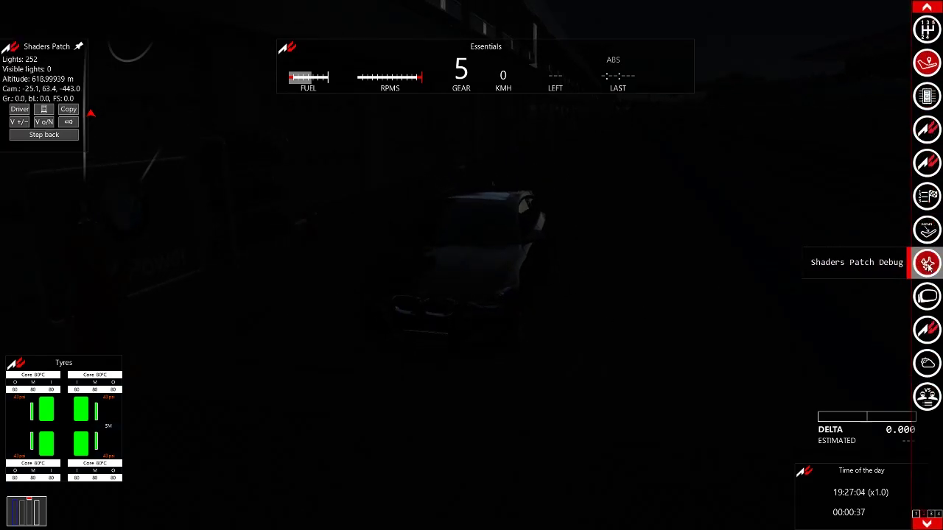
pyautogui.click(927, 269)
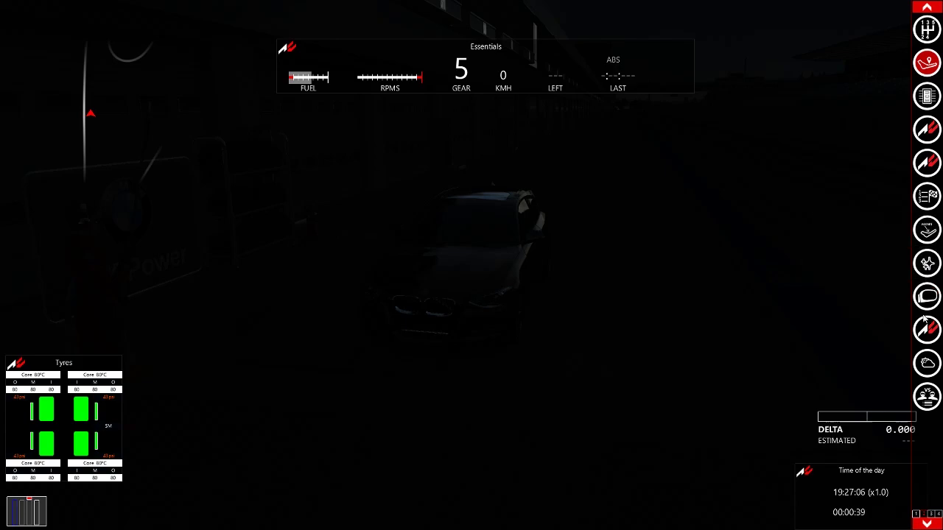
pyautogui.click(926, 296)
pyautogui.click(926, 295)
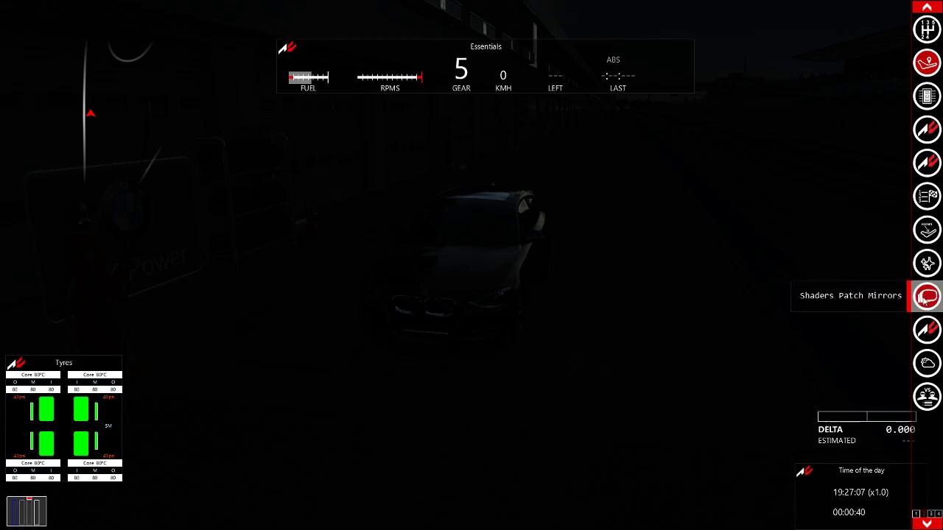
# - Open the Weather FX app and advance the session time by six hours twice
pyautogui.click(925, 362)
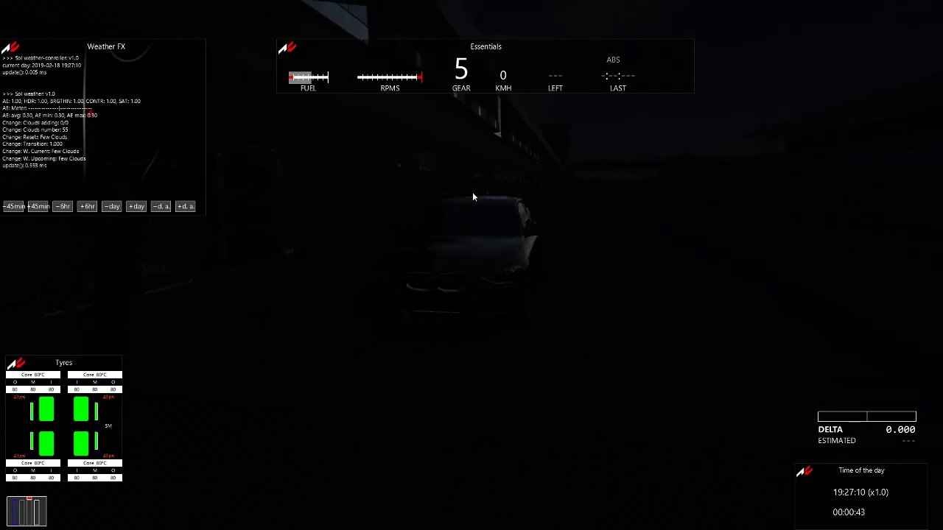
pyautogui.click(86, 207)
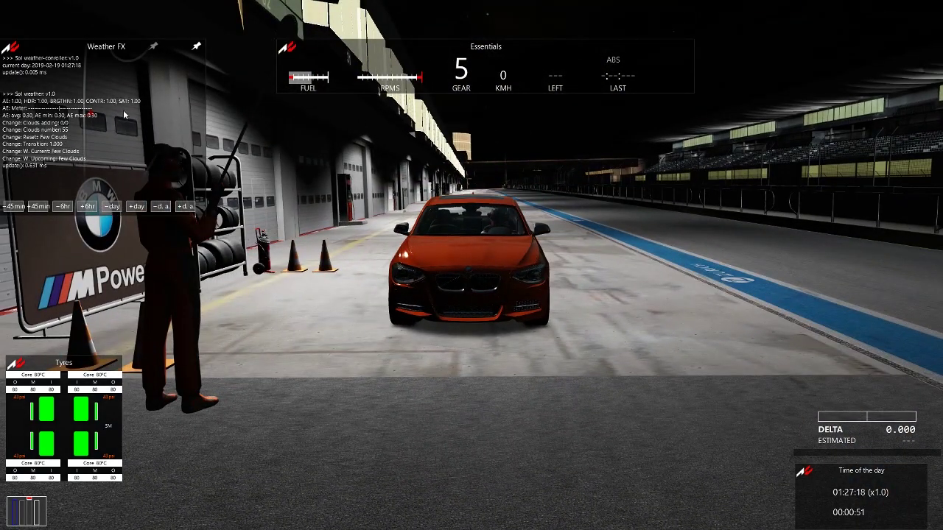
pyautogui.click(88, 208)
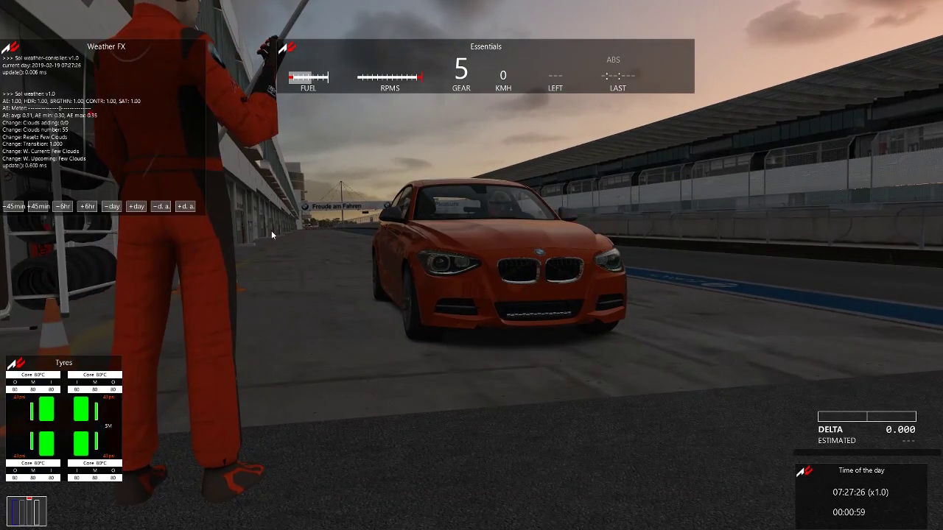
# - Turn on the car's headlights and advance the session time further in six-hour jumps
pyautogui.press('l')
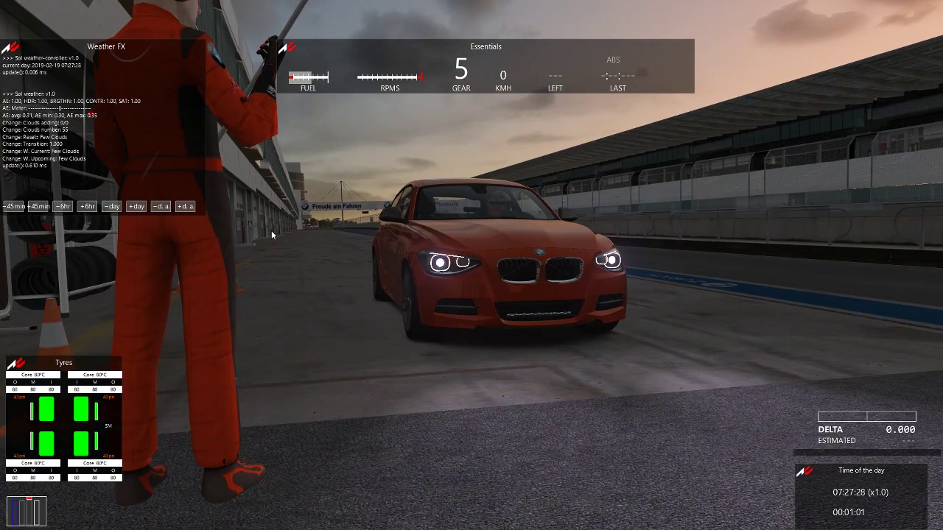
pyautogui.click(88, 207)
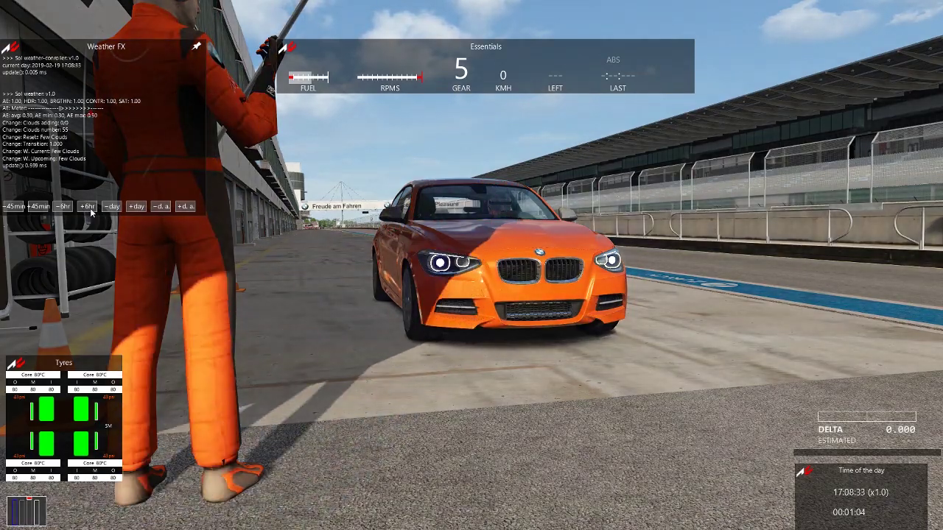
pyautogui.click(89, 208)
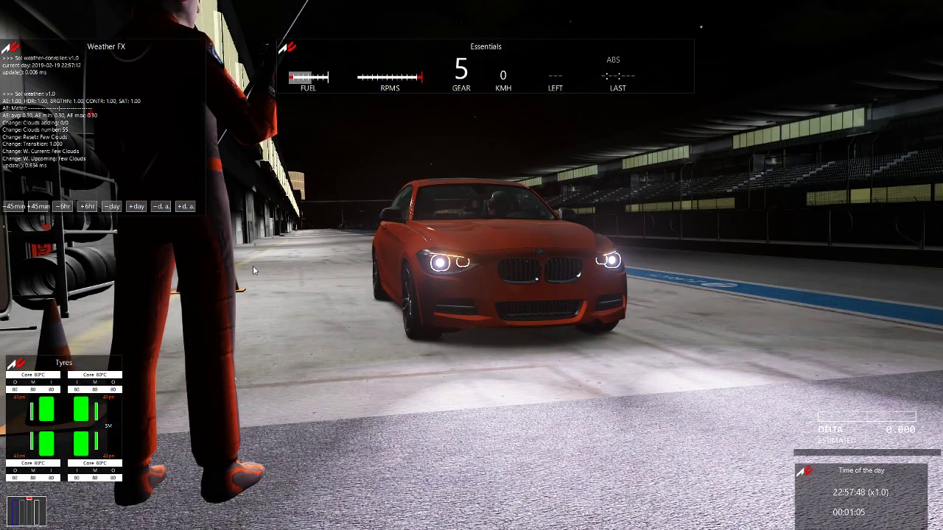
# - Shift the session time back and then forward by six hours, viewing the car from behind
pyautogui.click(62, 207)
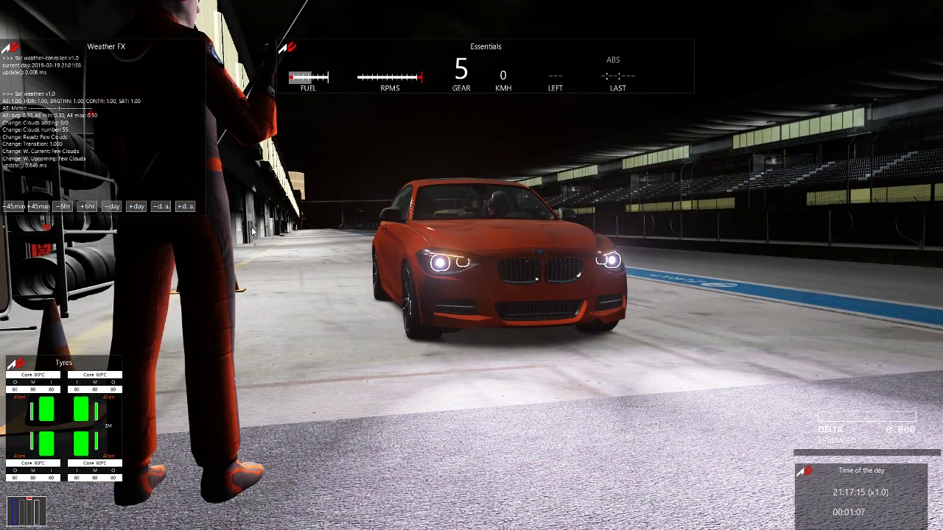
pyautogui.press('F3')
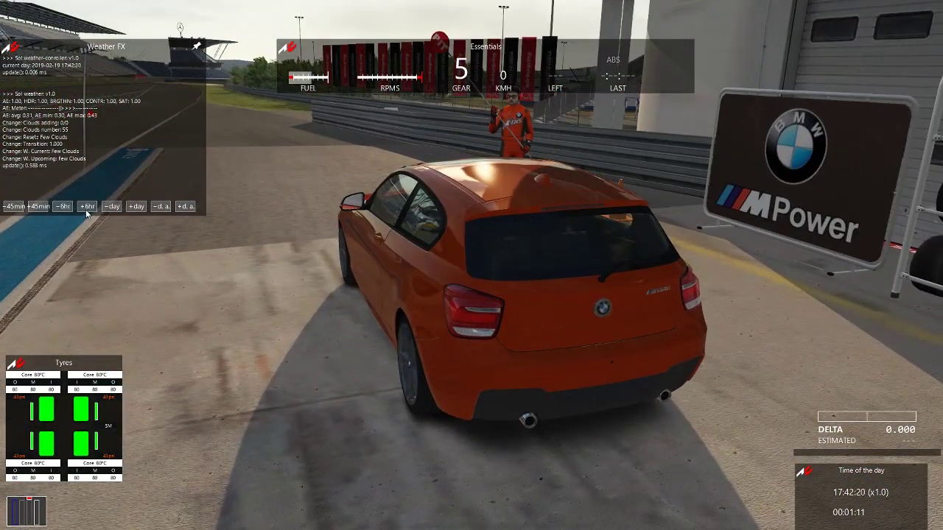
pyautogui.click(87, 207)
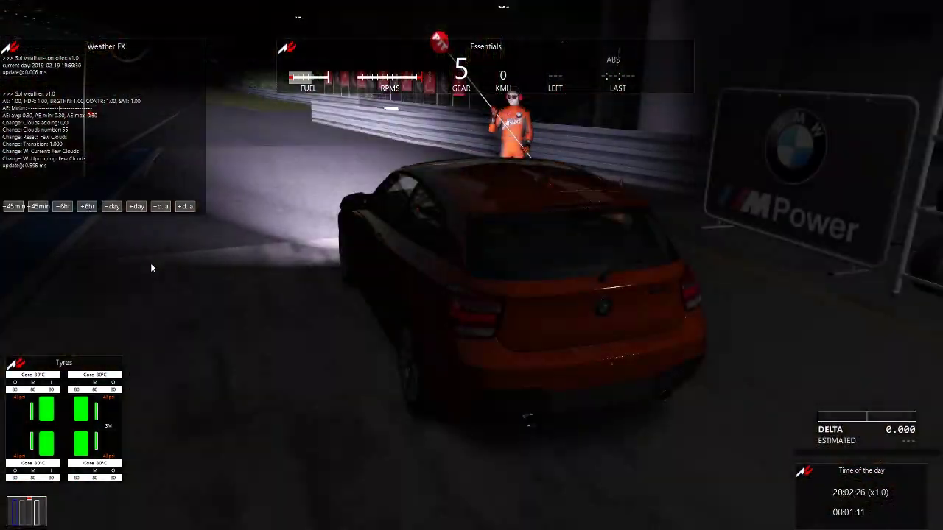